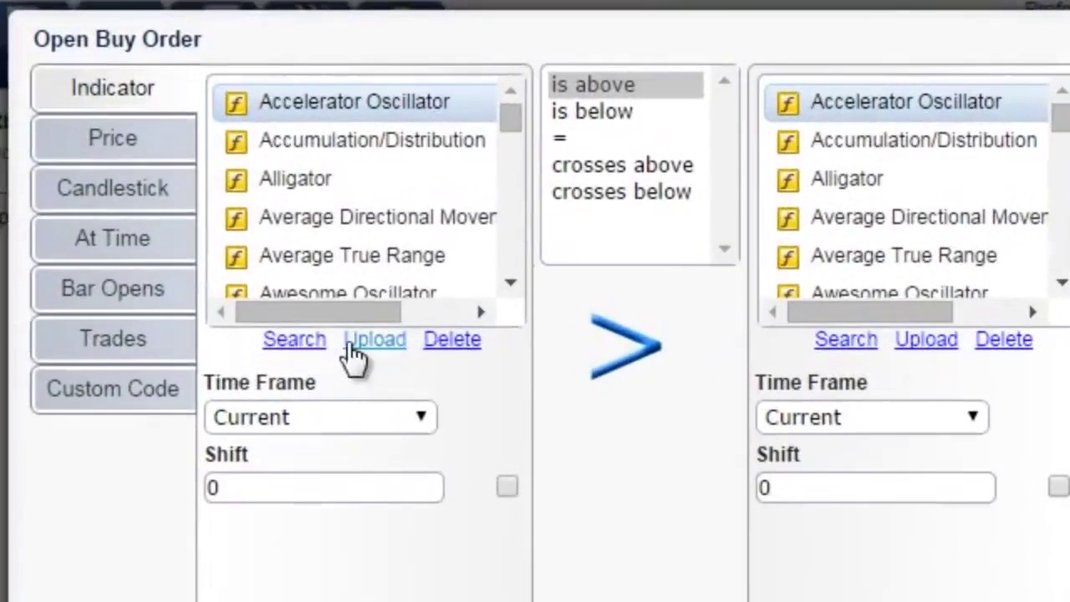
# Step: Set the left side to a 5-period Moving Average that crosses above
pyautogui.click(316, 341)
pyautogui.write('mov')
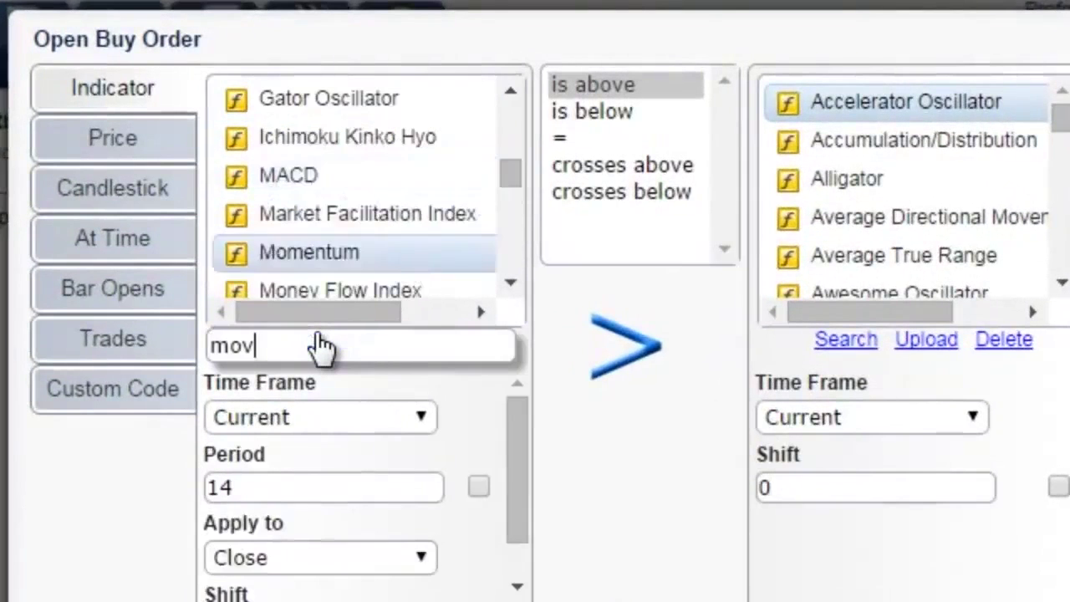
pyautogui.write('i')
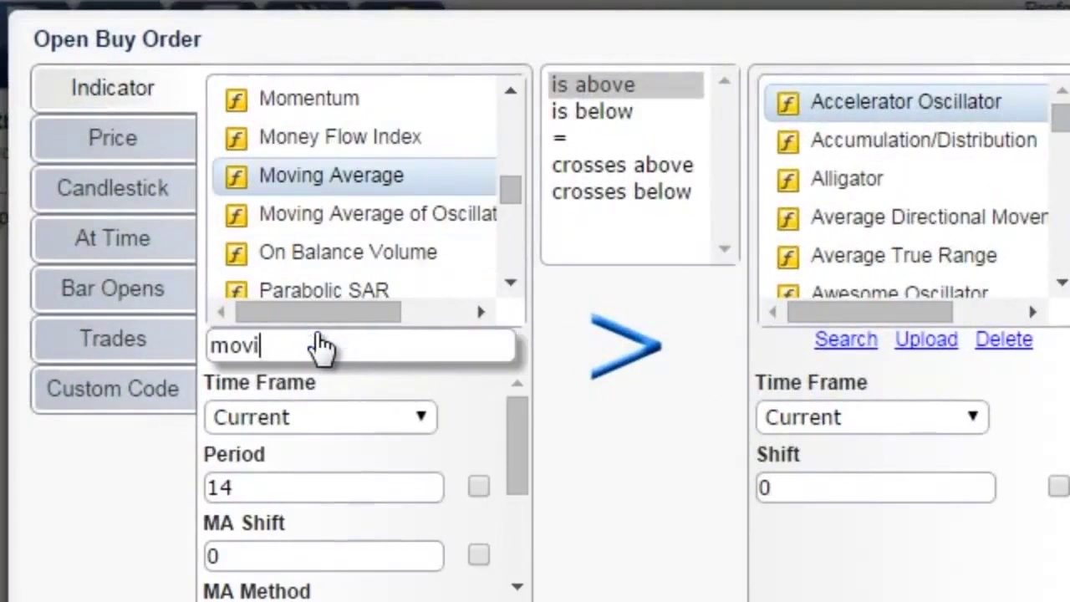
pyautogui.doubleClick(349, 485)
pyautogui.write('5')
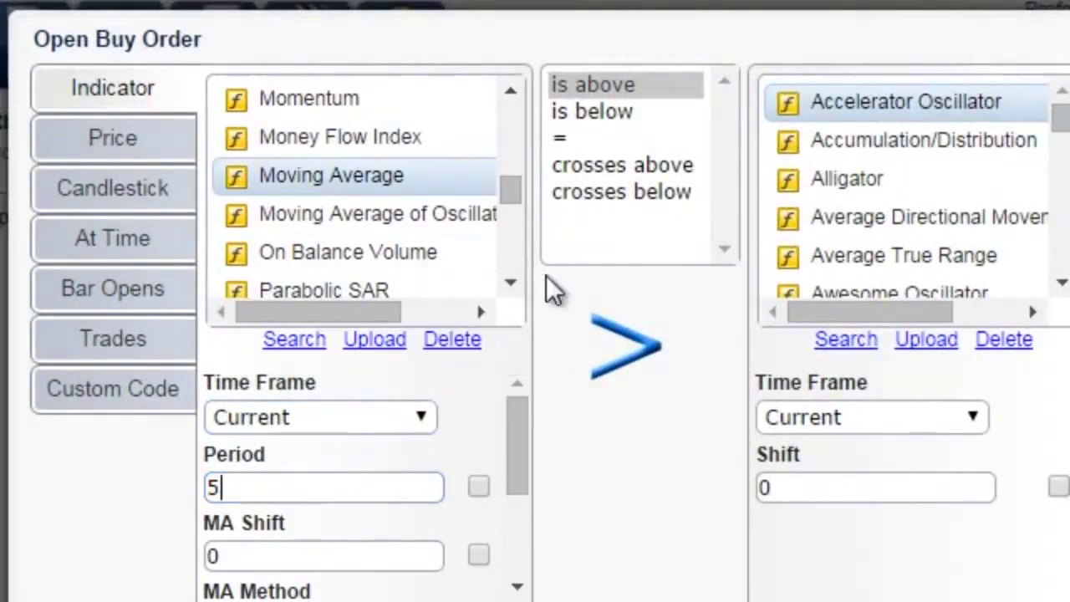
pyautogui.click(607, 171)
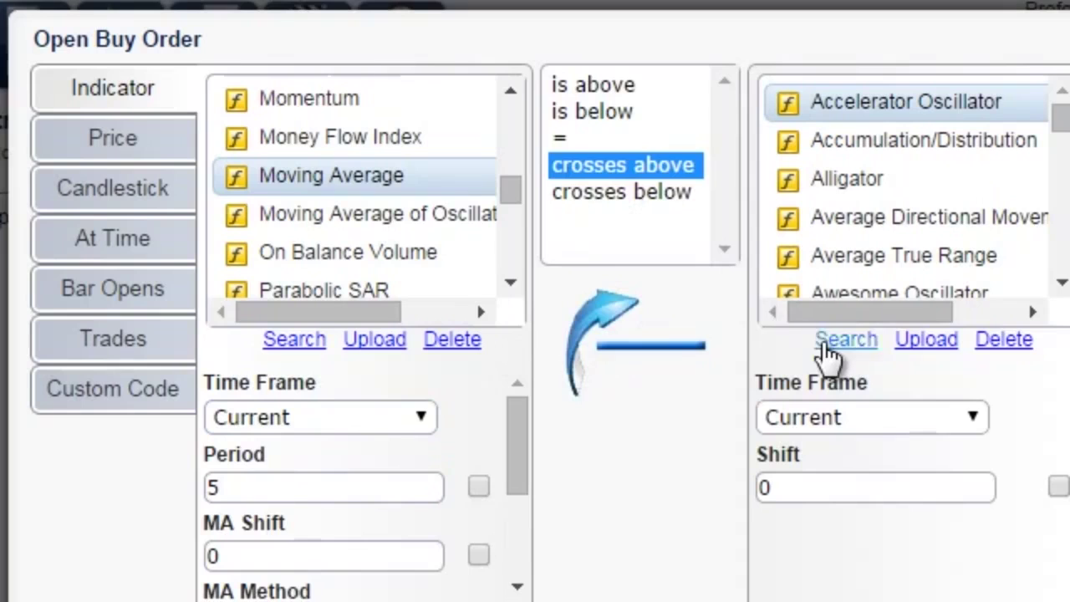
# Step: Set the right side to a 20-period Moving Average
pyautogui.click(830, 340)
pyautogui.write('mov')
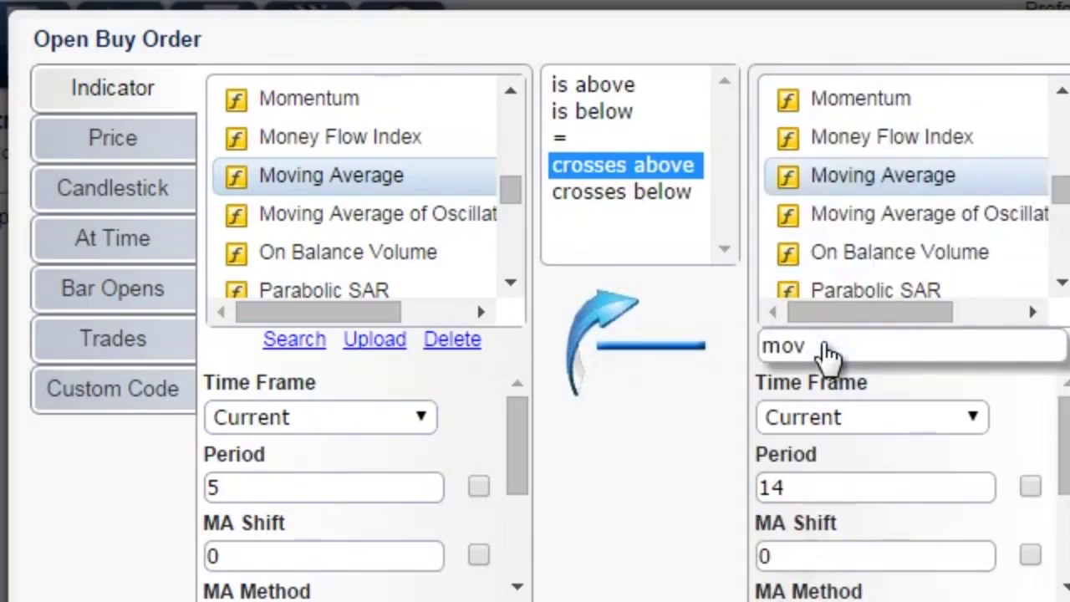
pyautogui.click(909, 483)
pyautogui.doubleClick(907, 482)
pyautogui.write('2')
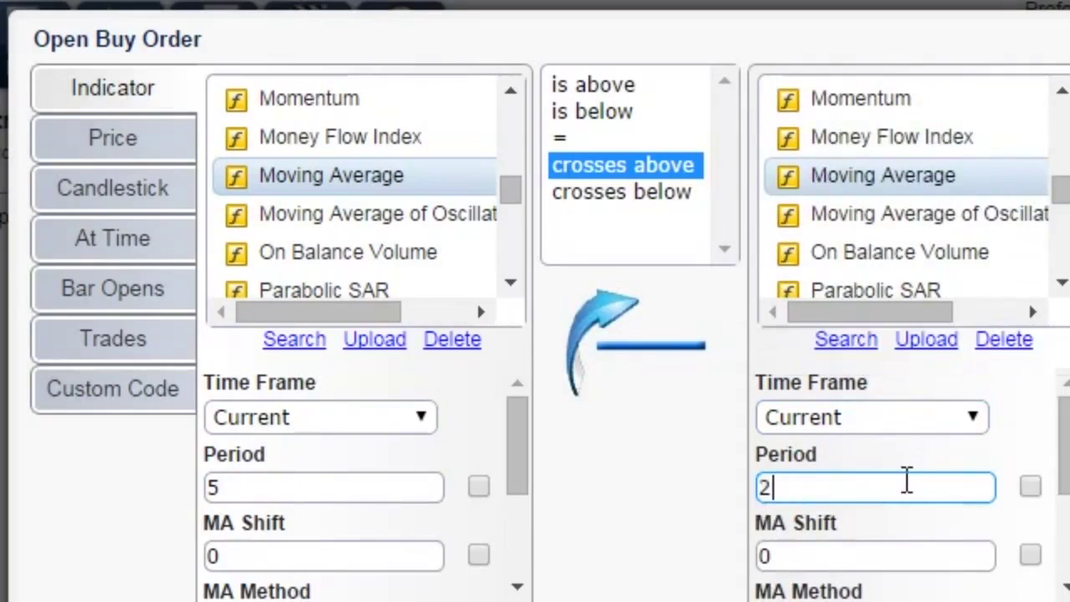
pyautogui.write('0')
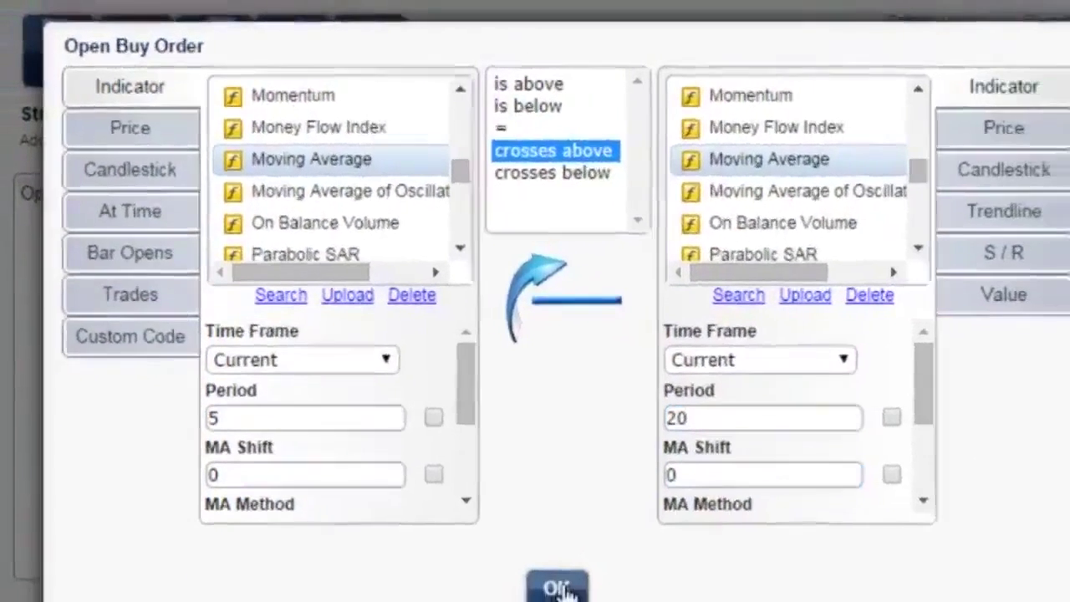
# Step: Confirm the Moving Average 5 / 20 crossover buy condition with OK
pyautogui.click(559, 588)
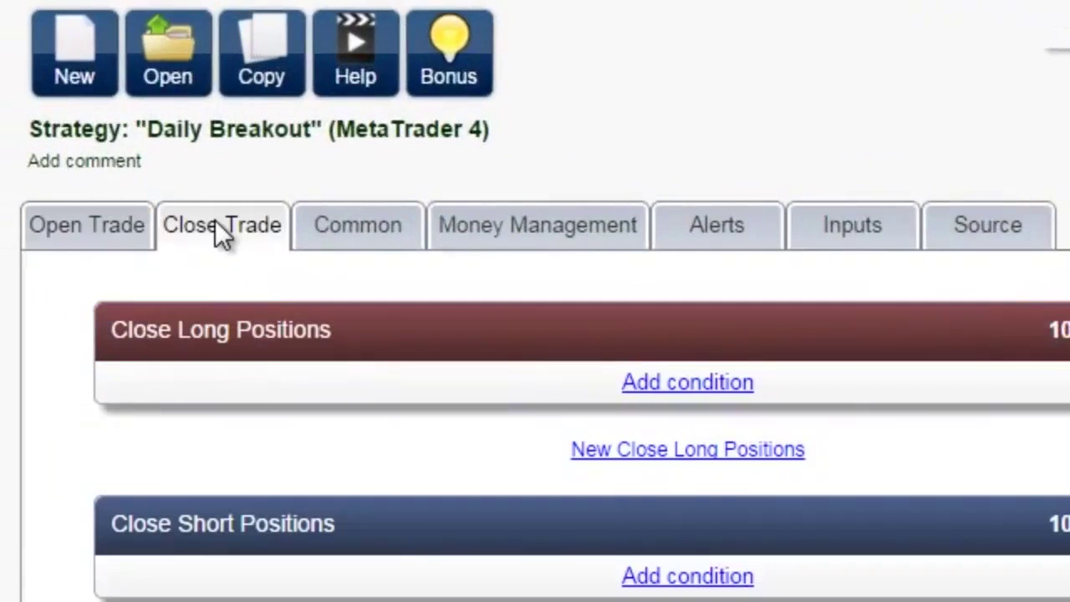
# Step: Add a 12-bar support S/R trailing stop for longs and mirror it for shorts
pyautogui.click(329, 231)
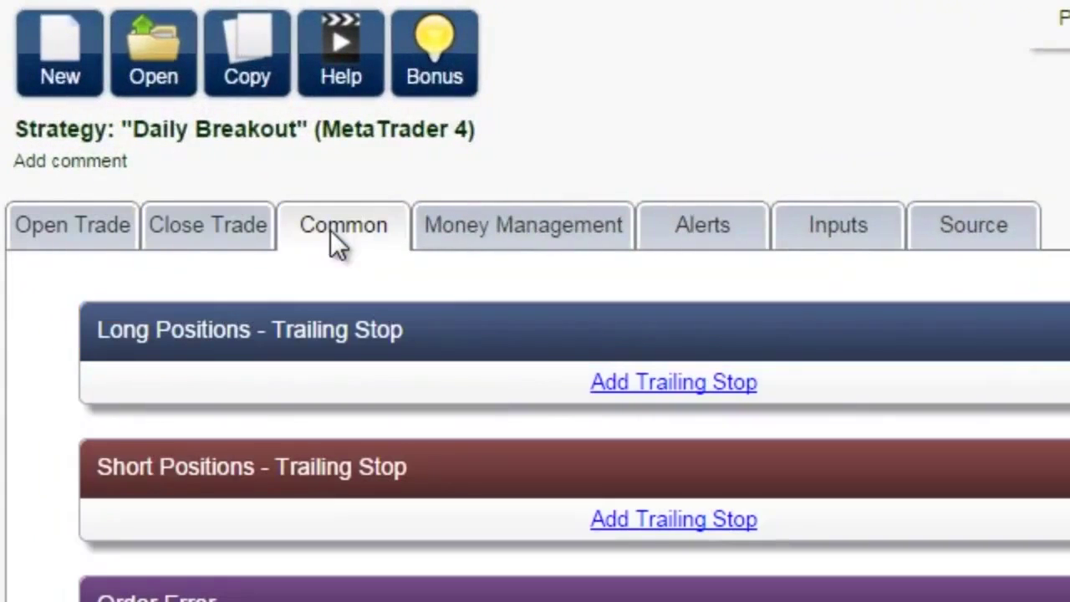
pyautogui.click(640, 387)
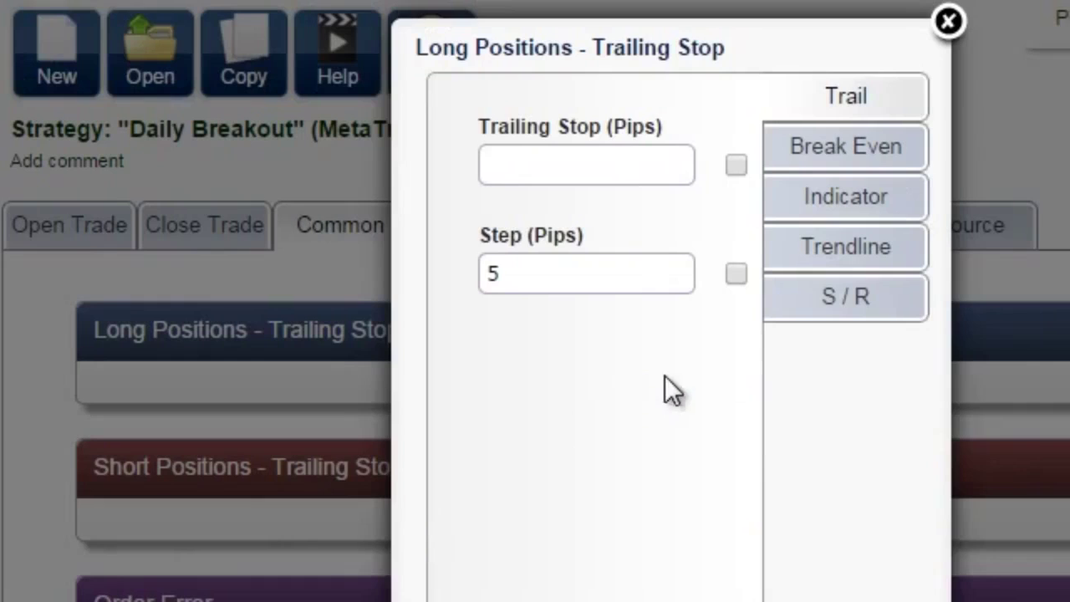
pyautogui.click(815, 301)
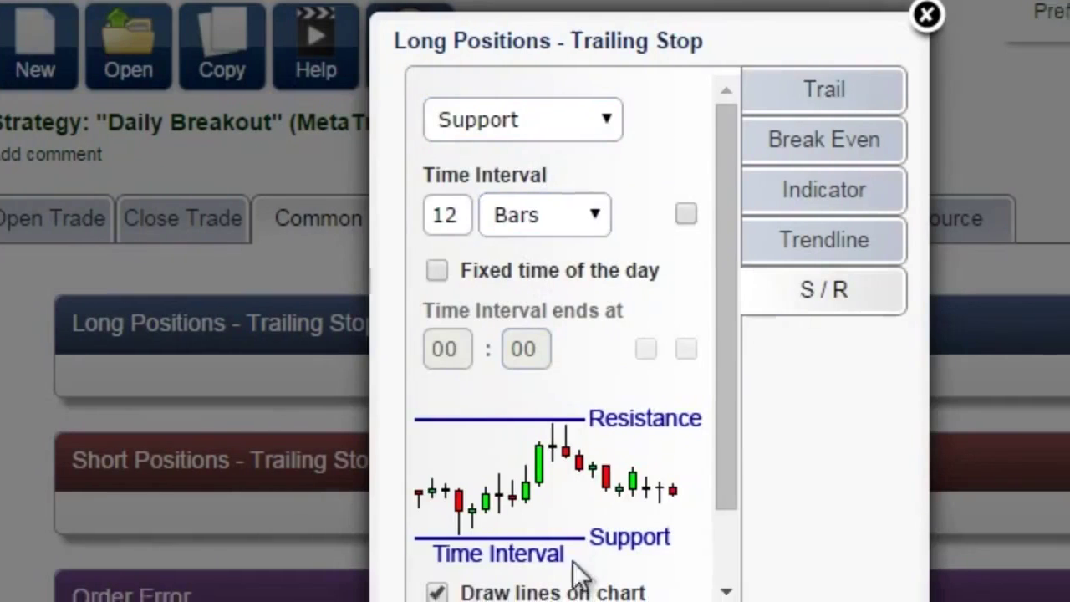
pyautogui.click(535, 595)
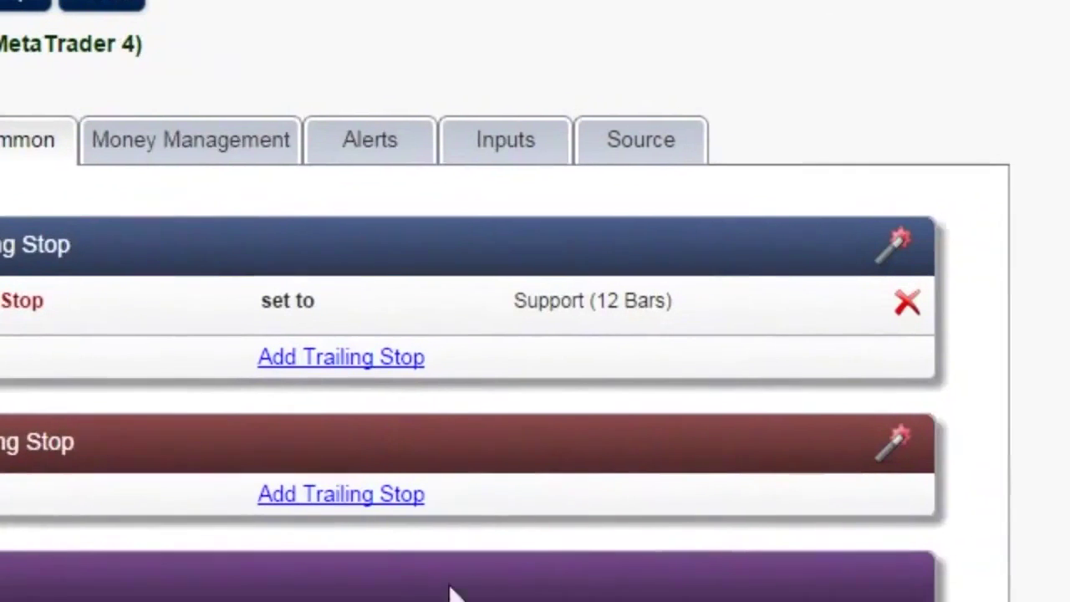
pyautogui.click(897, 449)
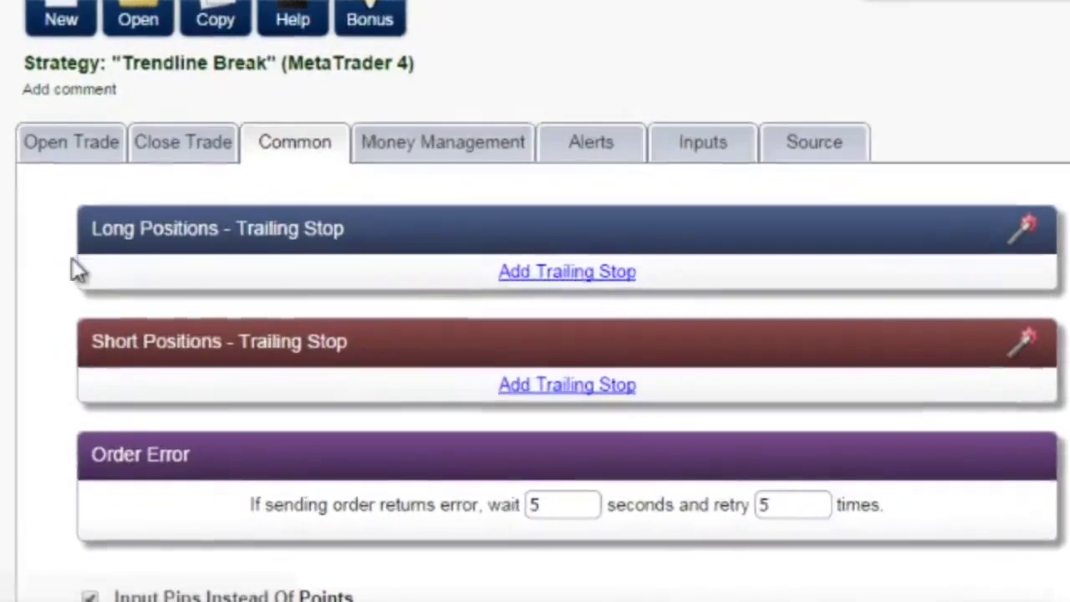
pyautogui.scroll(-2, 46, 207)
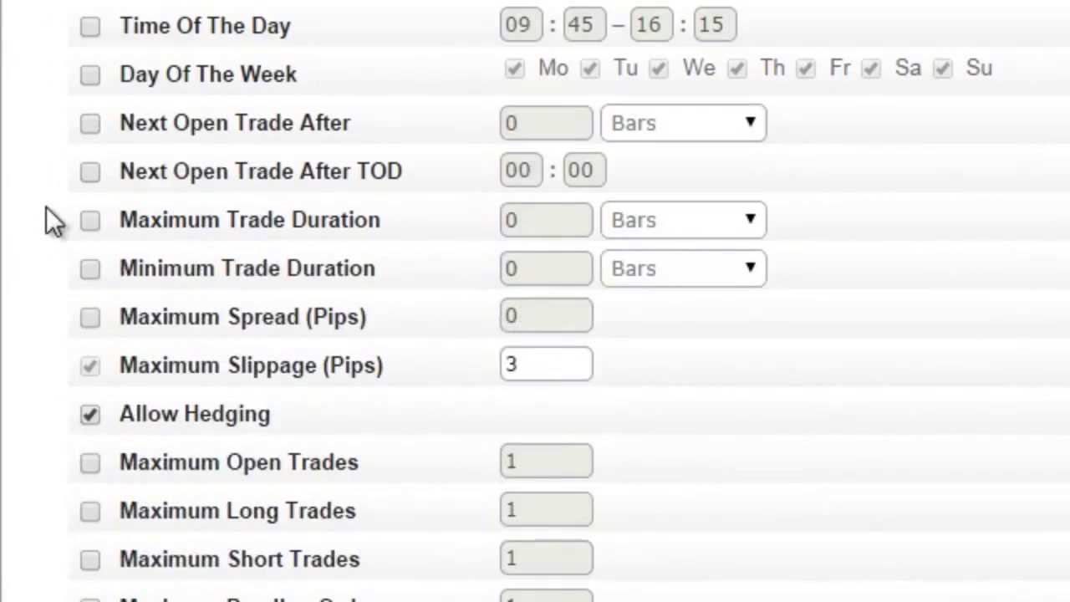
# Step: Enable the Maximum Open Trades limit with a value of 1
pyautogui.click(132, 456)
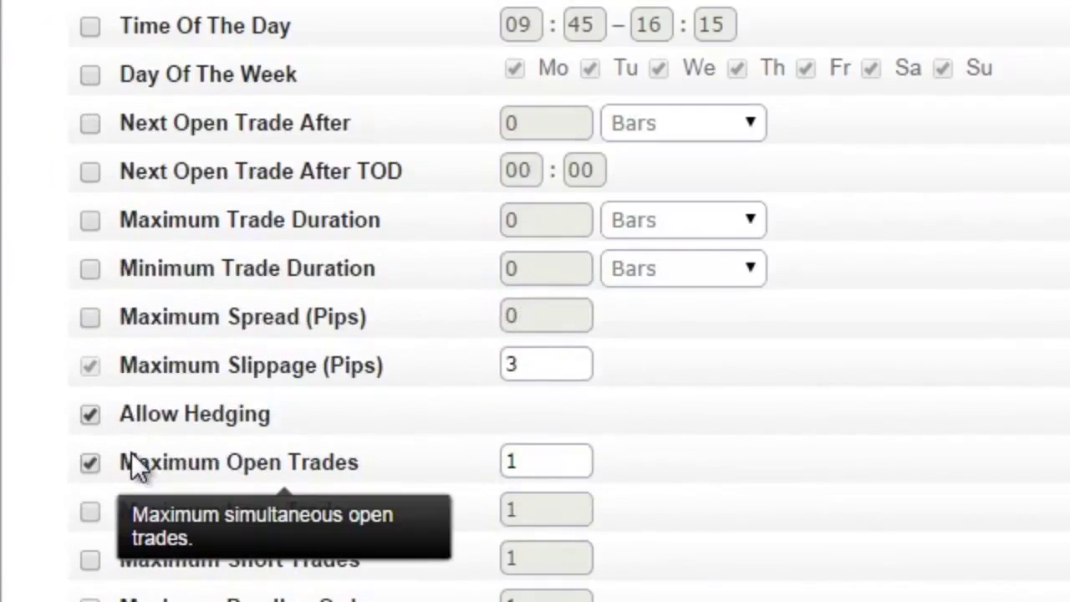
pyautogui.click(533, 461)
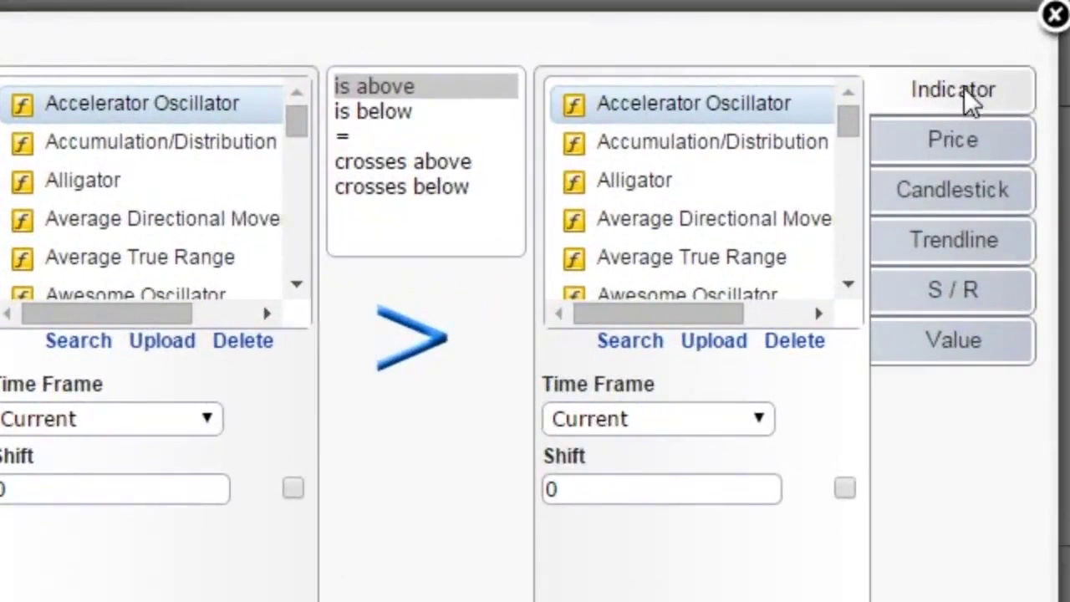
# Step: Browse the Trendline, S/R, At Time and Indicator condition sources, then start a custom indicator upload
pyautogui.click(953, 244)
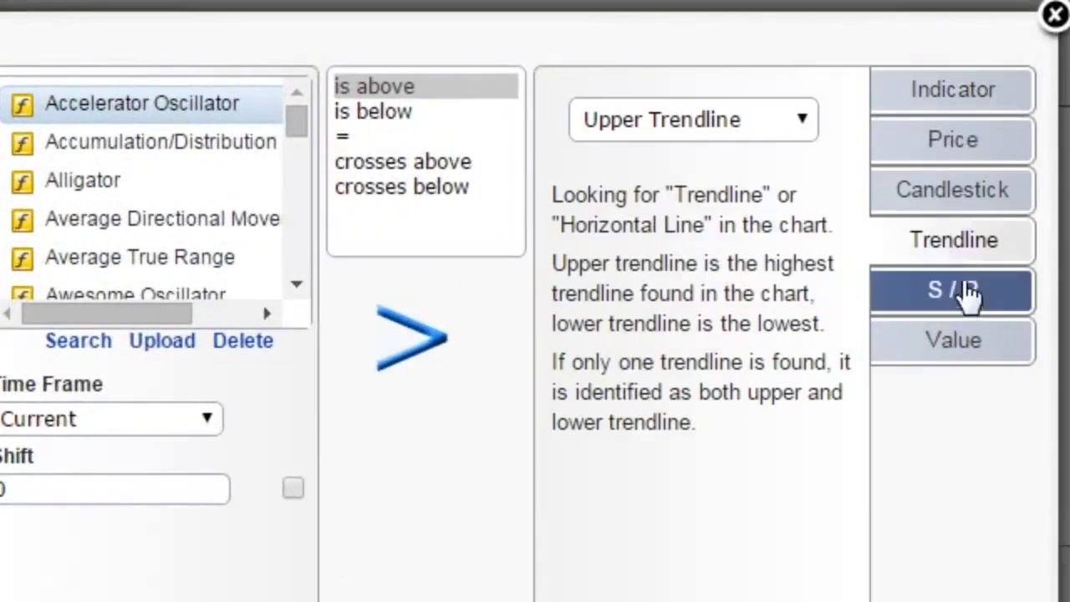
pyautogui.click(961, 291)
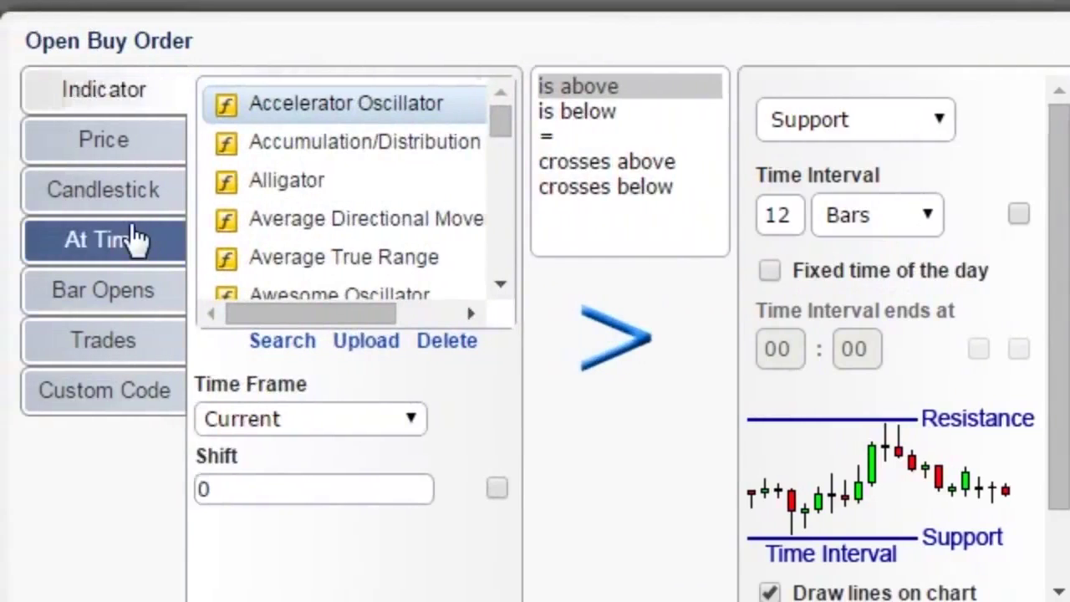
pyautogui.click(7, 239)
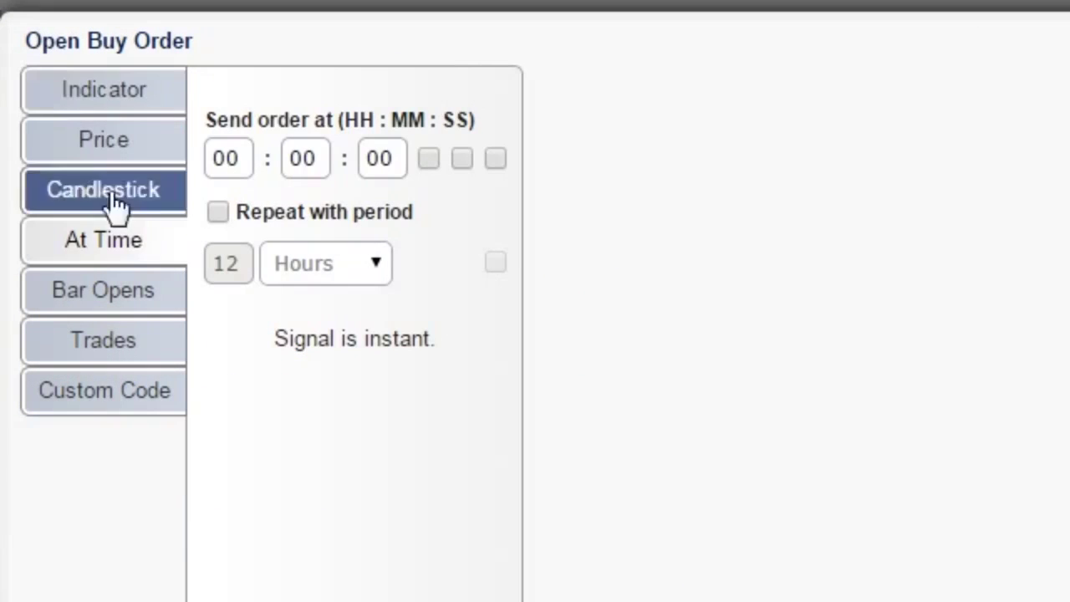
pyautogui.click(83, 97)
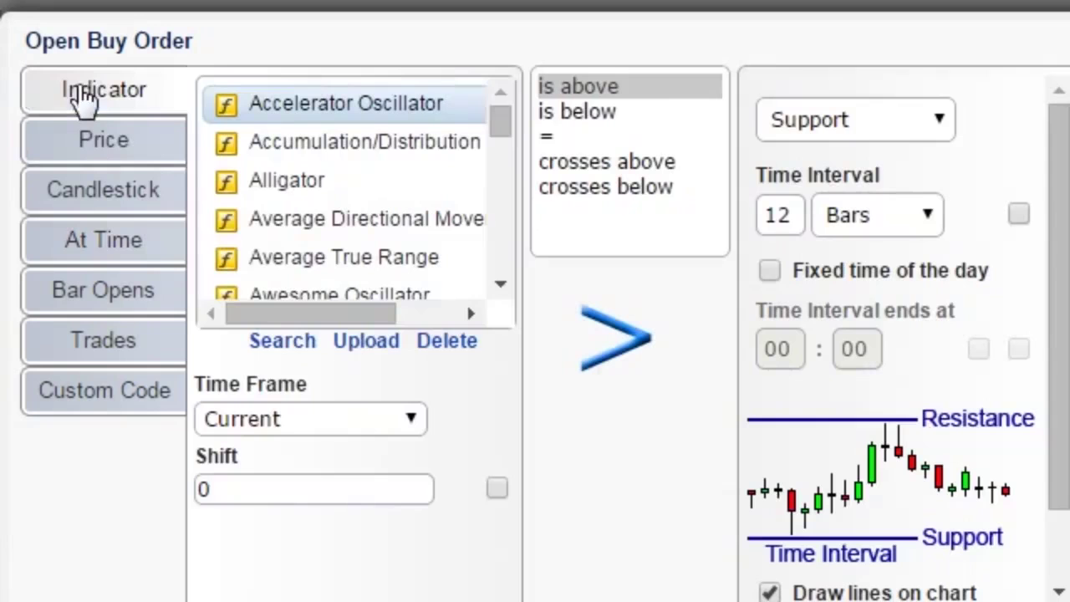
pyautogui.click(356, 340)
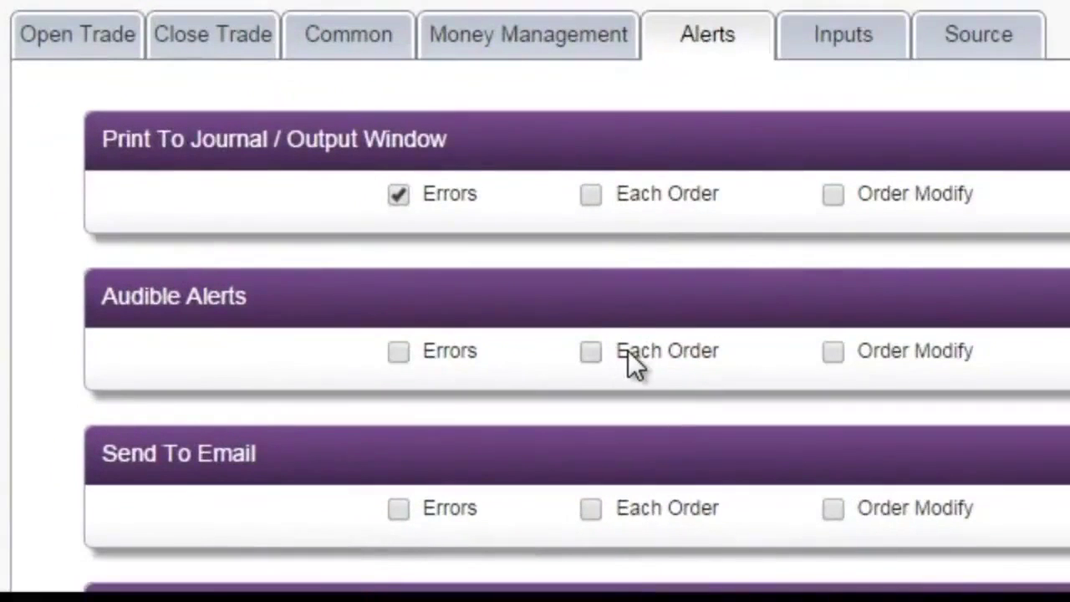
# Step: Enable audible alerts for each order and for when the indicator paints
pyautogui.click(628, 361)
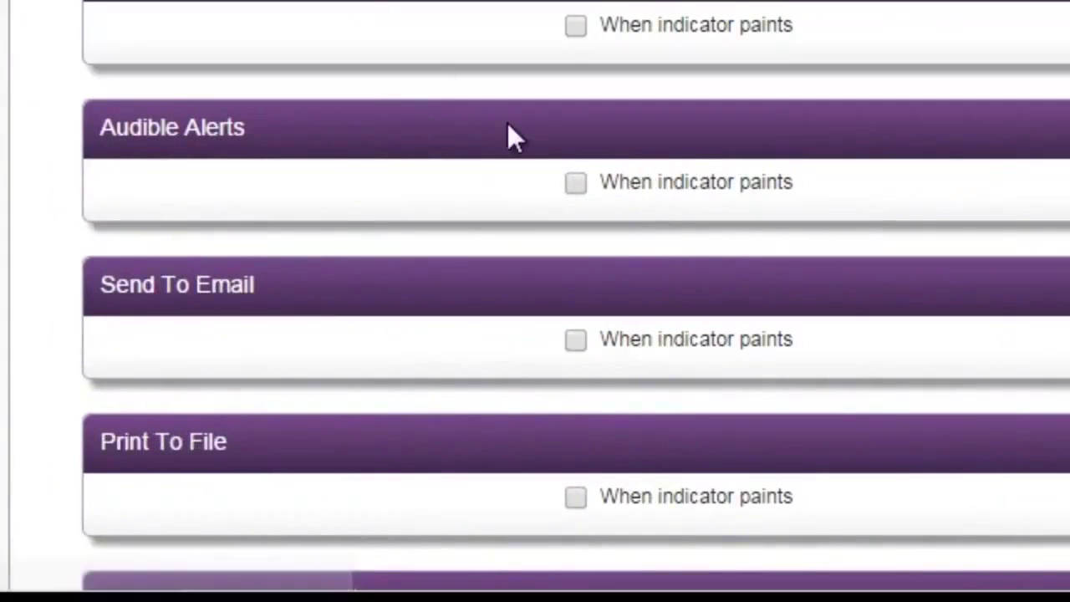
pyautogui.click(621, 184)
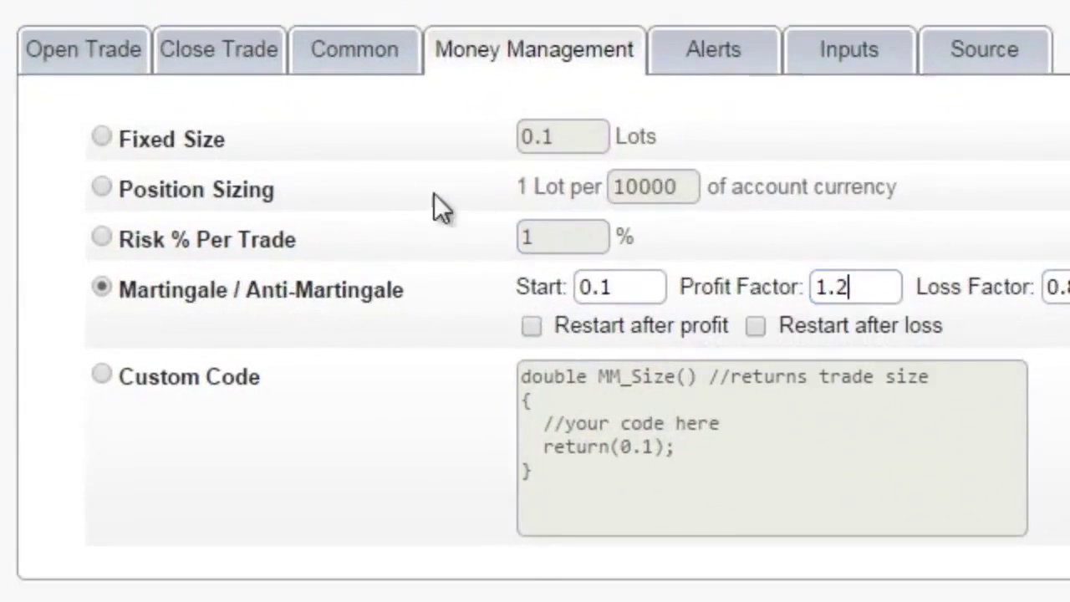
# Step: Use Position Sizing at 1 lot per 10000 instead of Martingale / Anti-Martingale
pyautogui.click(237, 187)
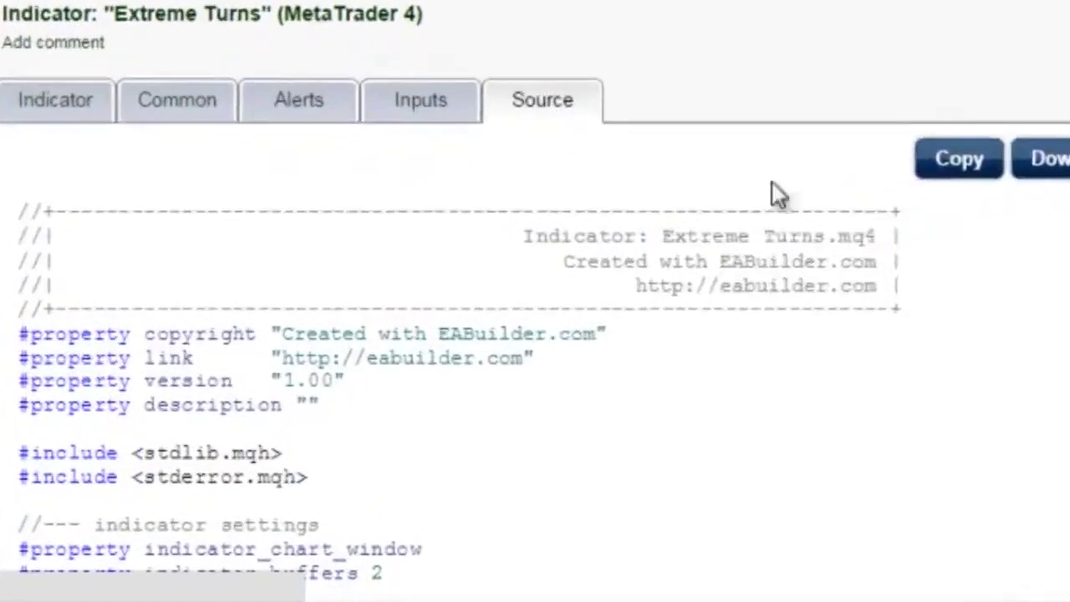
# Step: Scroll the Extreme Turns MQL4 source past OnInit() down to OnCalculate()
pyautogui.scroll(-3, 502, 376)
pyautogui.scroll(-5, 254, 366)
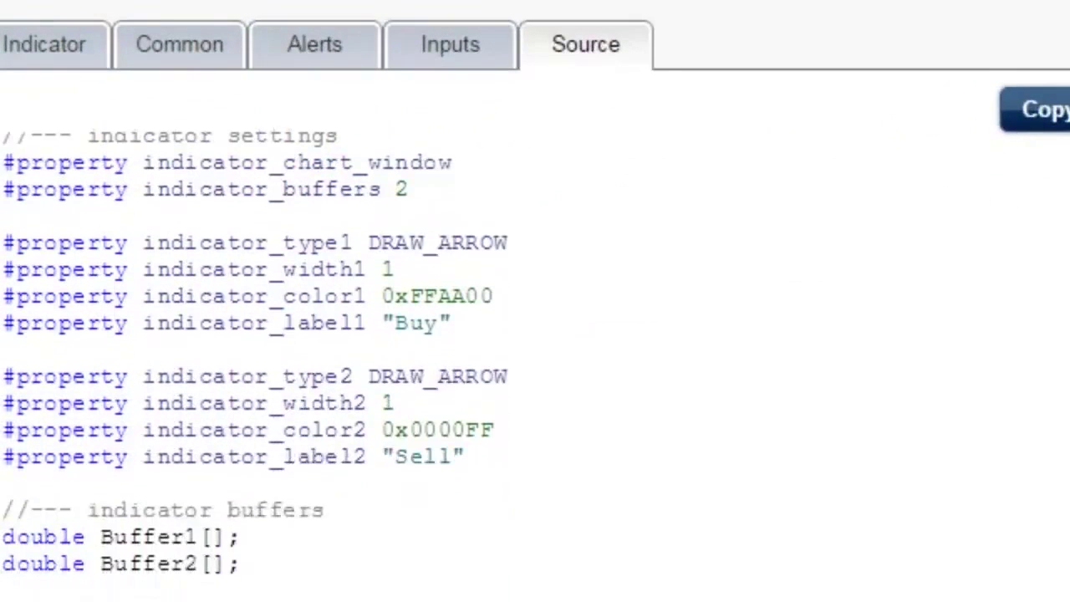
pyautogui.scroll(-4, 254, 366)
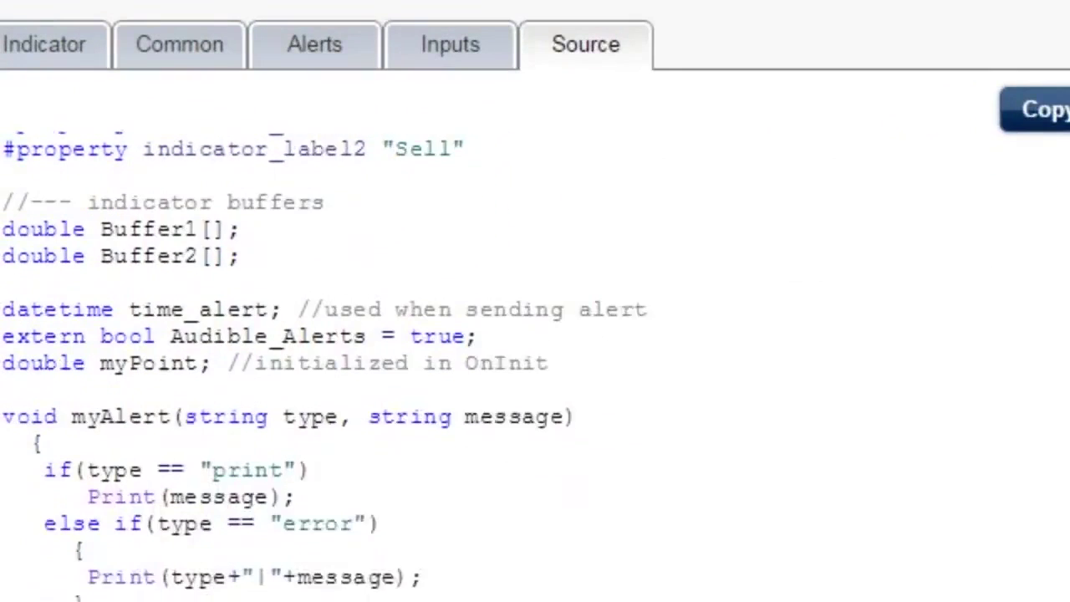
pyautogui.scroll(-4, 254, 366)
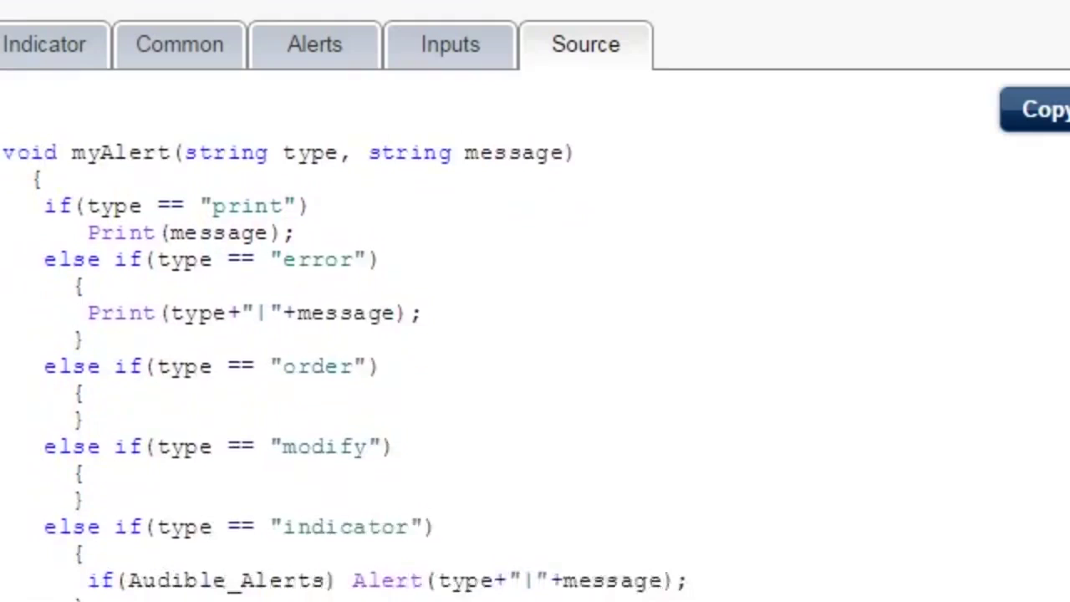
pyautogui.scroll(-8, 254, 367)
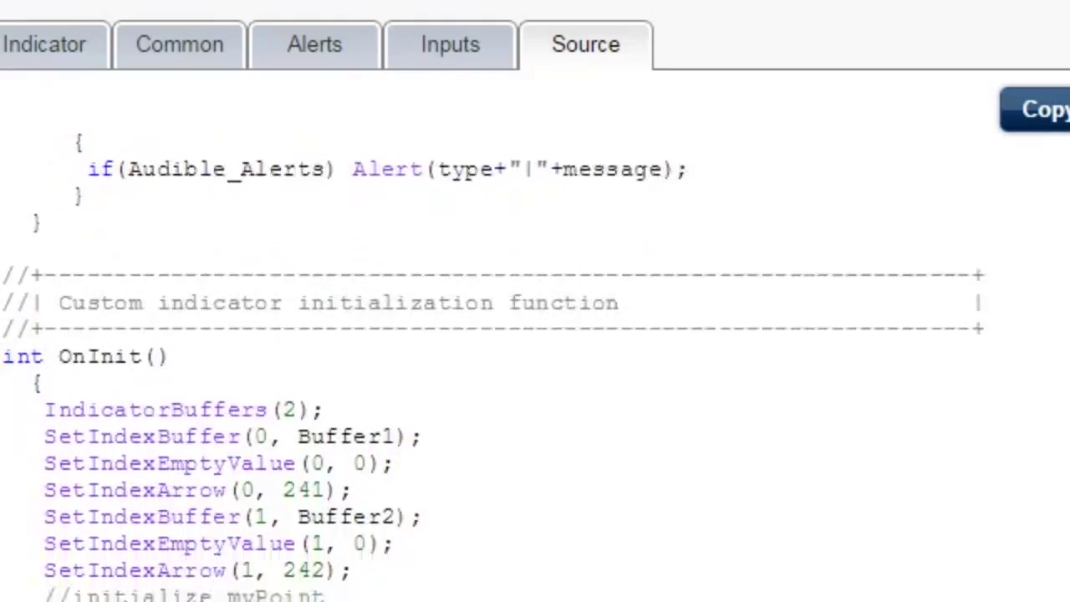
pyautogui.scroll(-7, 254, 366)
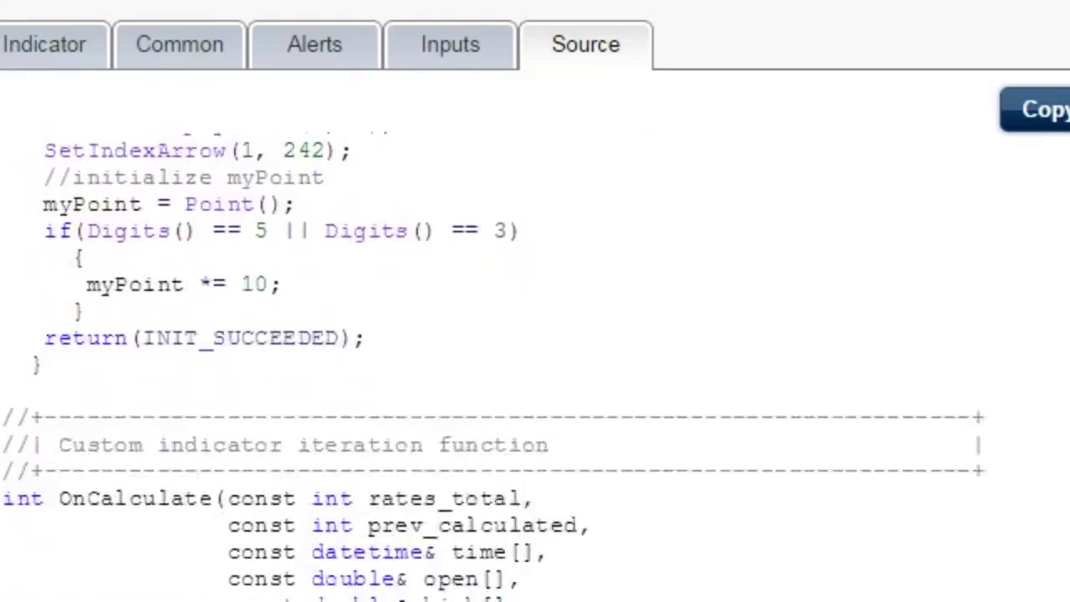
pyautogui.scroll(-9, 254, 366)
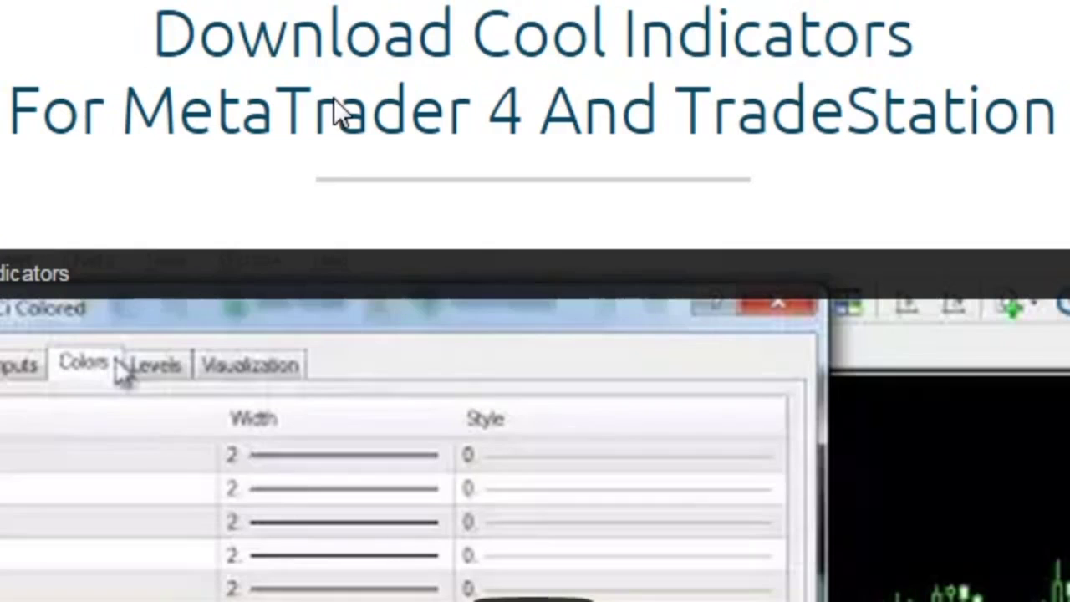
# Step: Scroll the Download Cool Indicators page past the chart screenshots to the FREE ACCESS pricing section
pyautogui.scroll(-8, 338, 113)
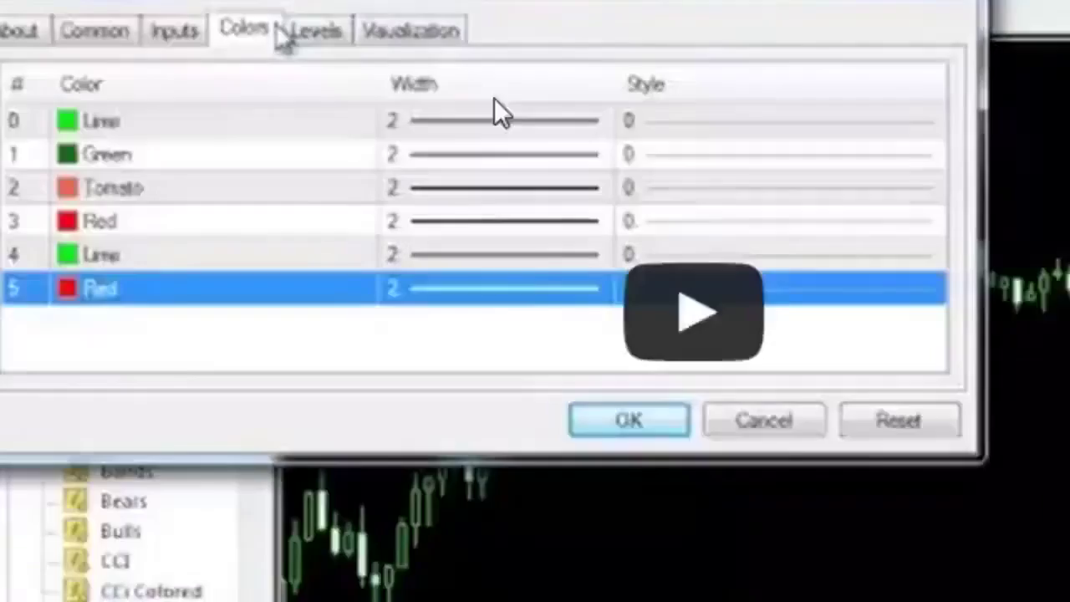
pyautogui.scroll(-10, 534, 301)
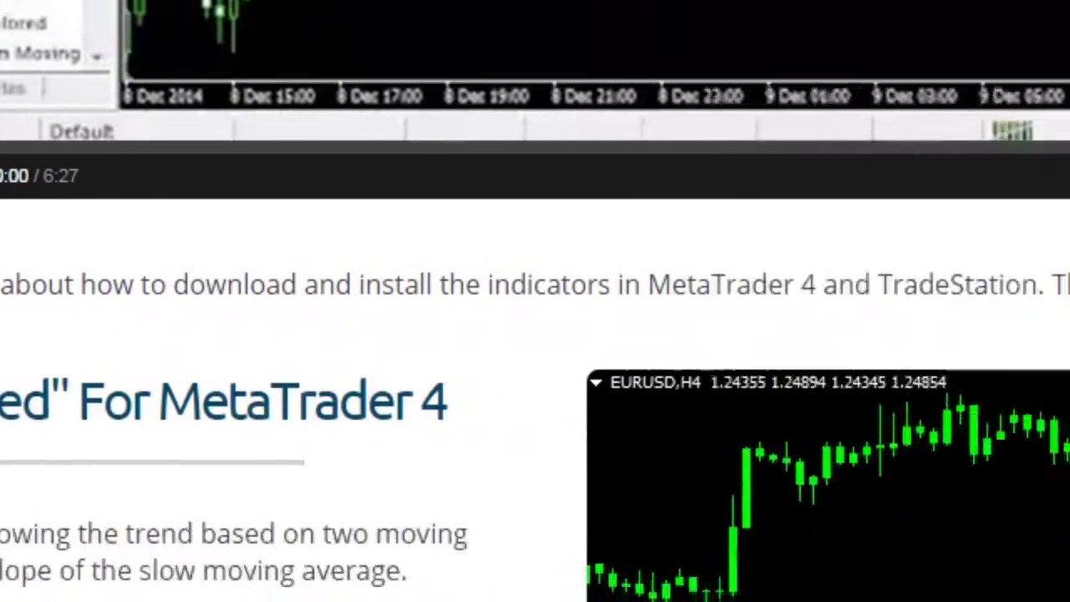
pyautogui.scroll(-10, 534, 300)
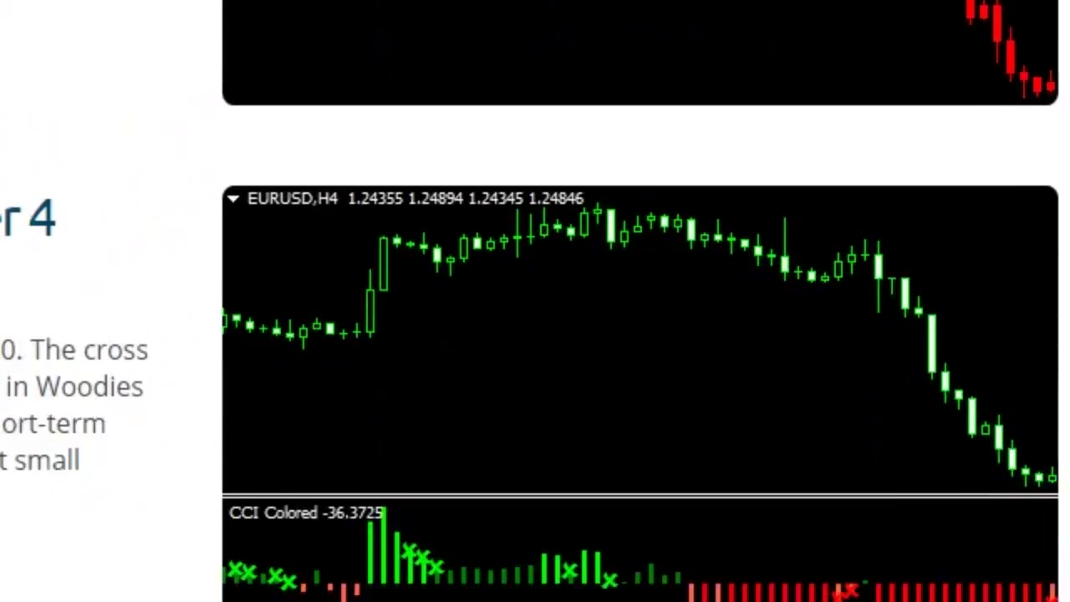
pyautogui.scroll(-5, 535, 300)
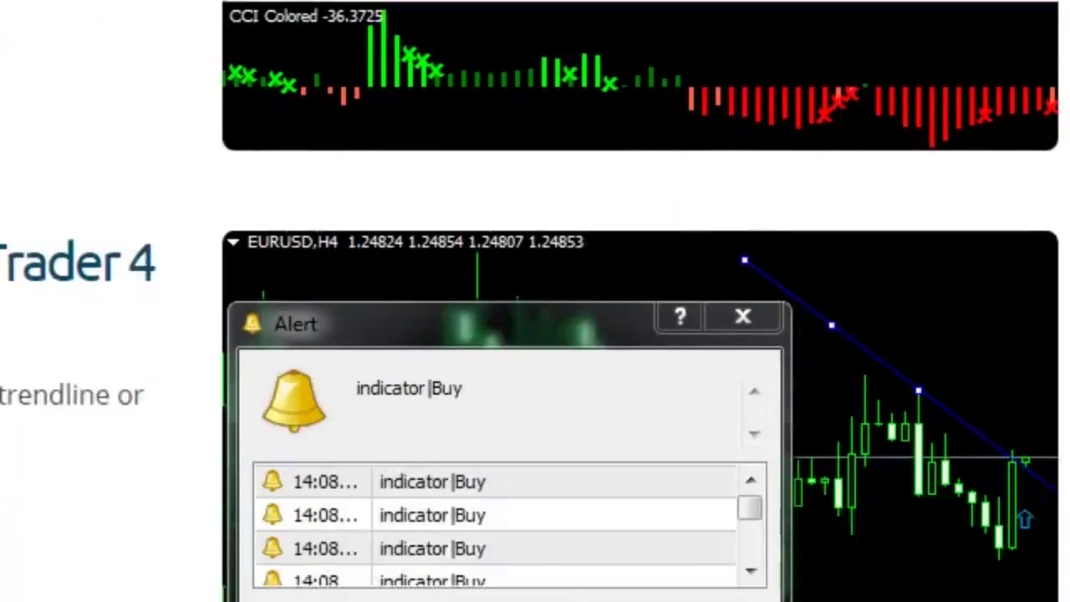
pyautogui.scroll(-10, 535, 301)
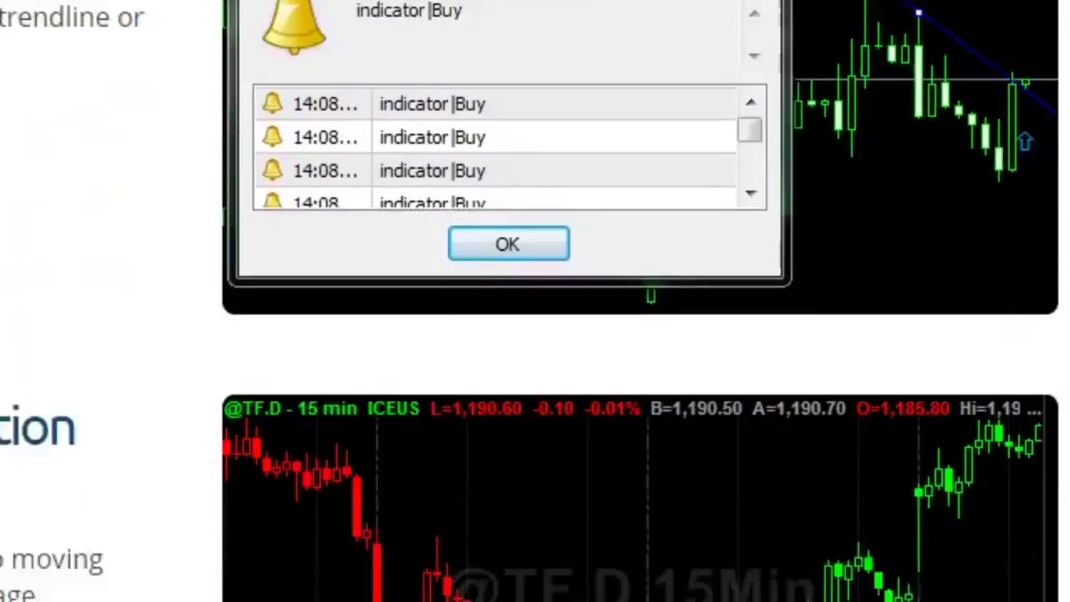
pyautogui.scroll(-12, 535, 301)
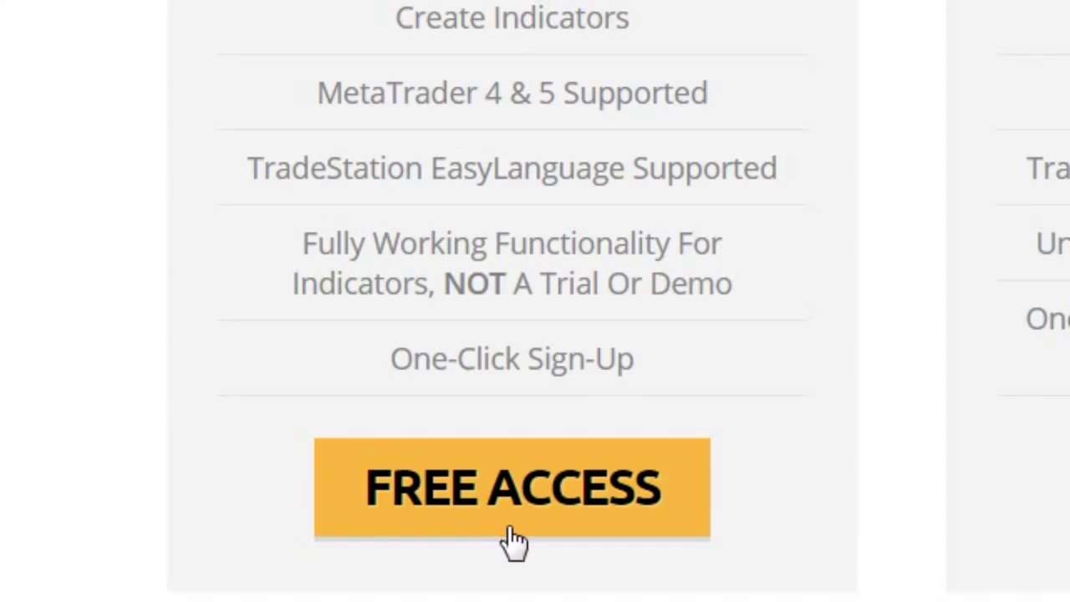
# Step: Sign up for free access, then start a new TradeStation project and view its types
pyautogui.click(516, 530)
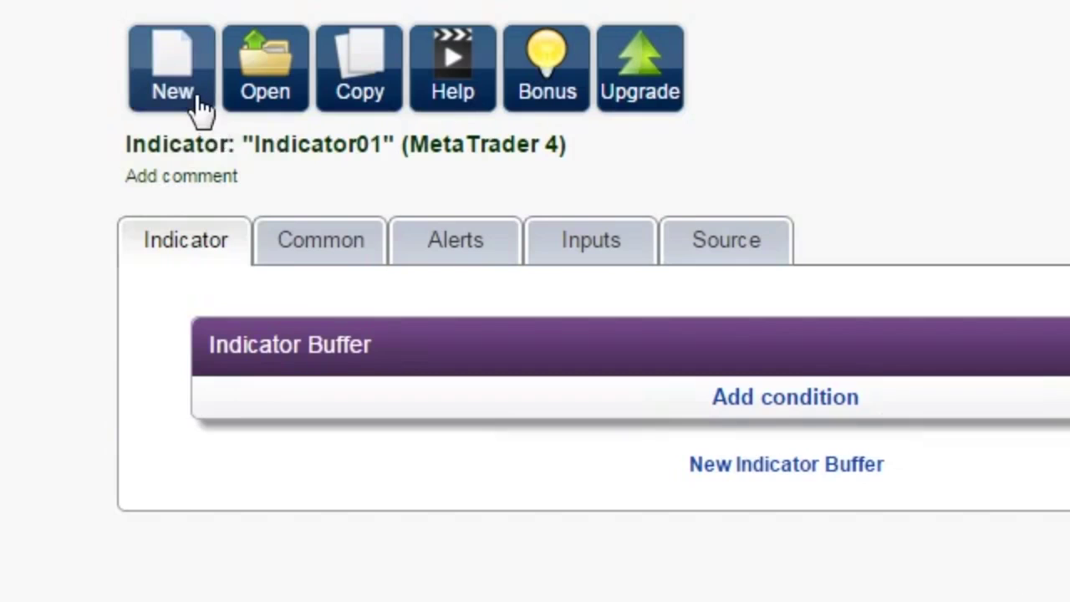
pyautogui.click(201, 108)
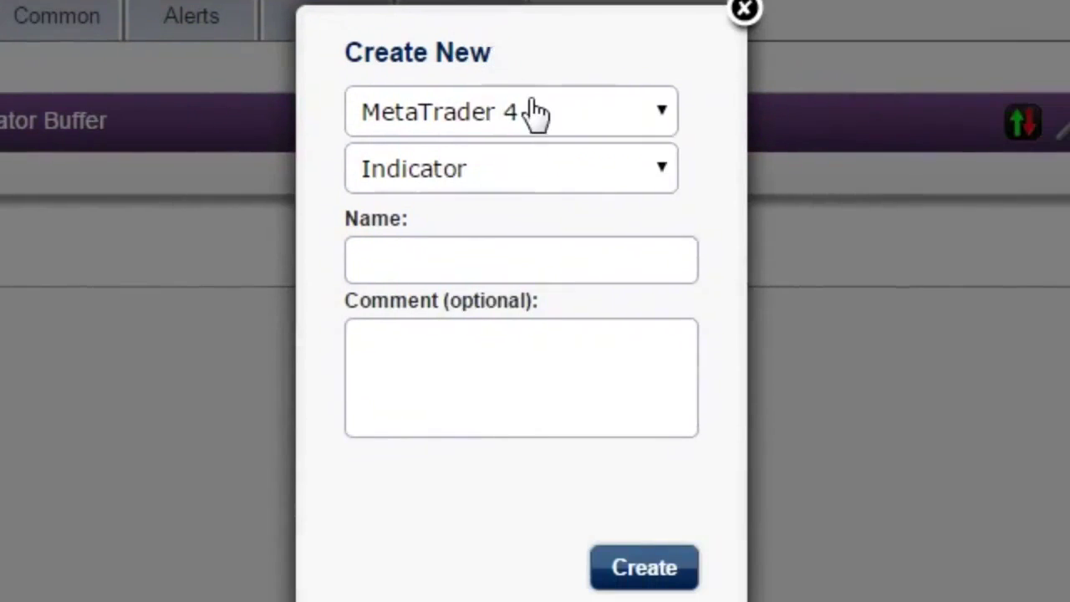
pyautogui.click(540, 115)
pyautogui.click(536, 211)
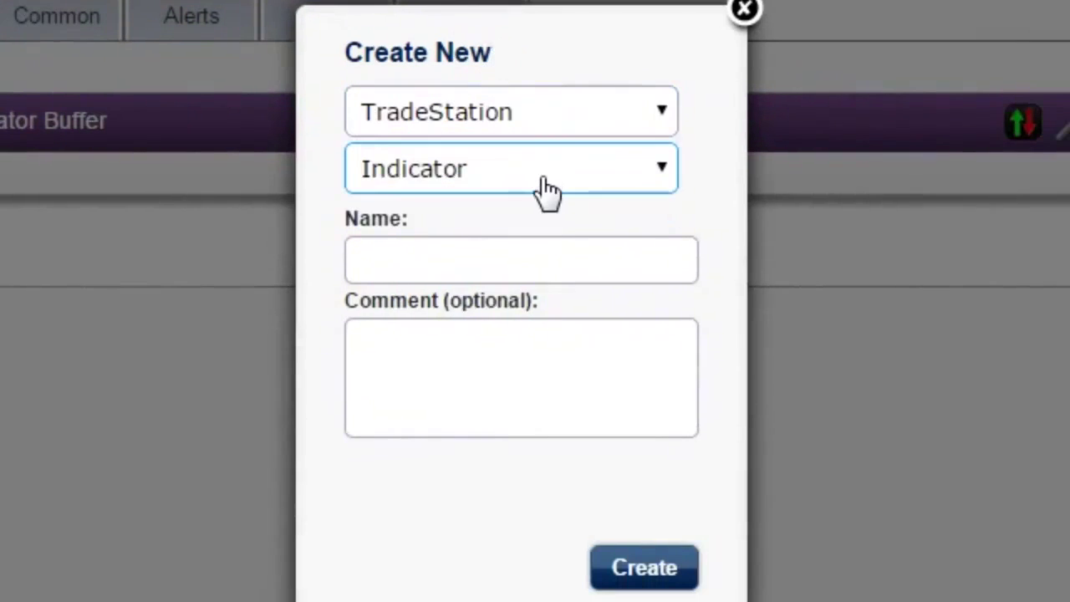
pyautogui.click(542, 177)
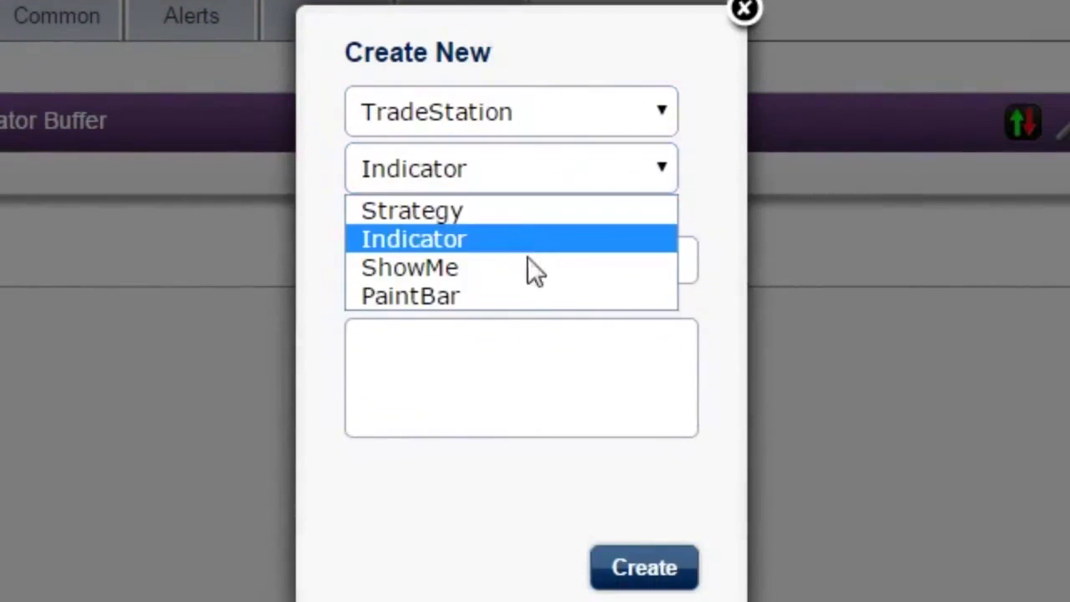